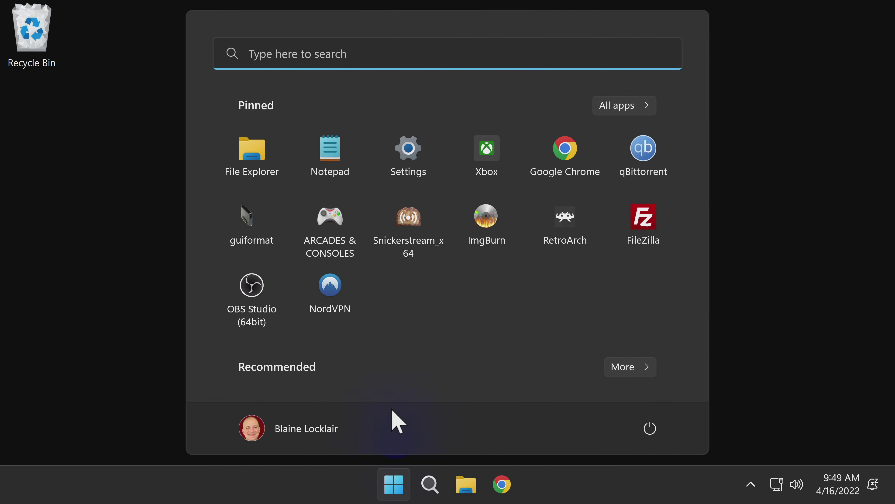
Launch NordVPN and start a VPN connection with Quick Connect
{"action": "left_click", "coordinate": [334, 287]}
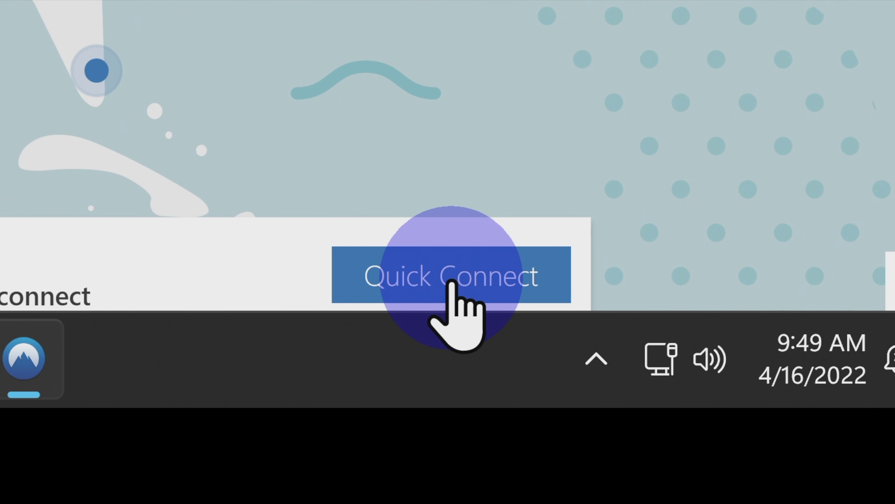
{"action": "left_click", "coordinate": [452, 282]}
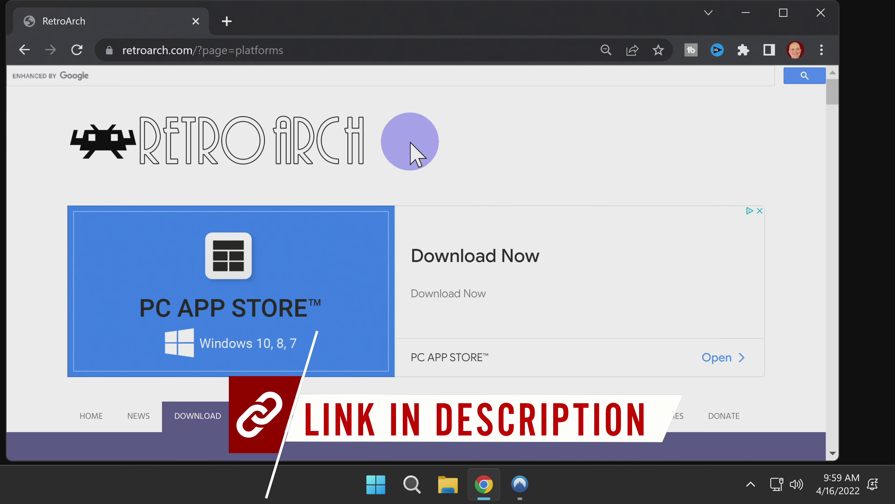
Download the cia build of RetroArch for the 3DS / 2DS Family from the RetroArch platforms page
{"action": "scroll", "coordinate": [411, 143], "scroll_direction": "down", "scroll_amount": 20}
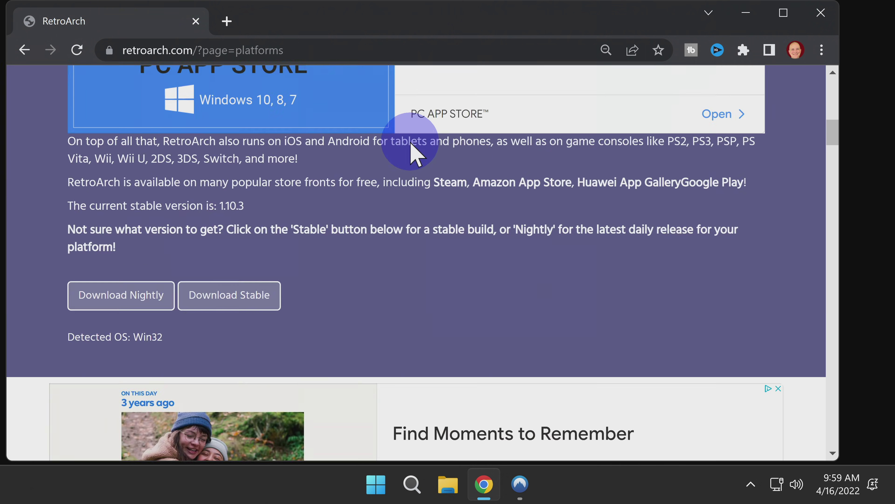
{"action": "scroll", "coordinate": [415, 141], "scroll_direction": "down", "scroll_amount": 20}
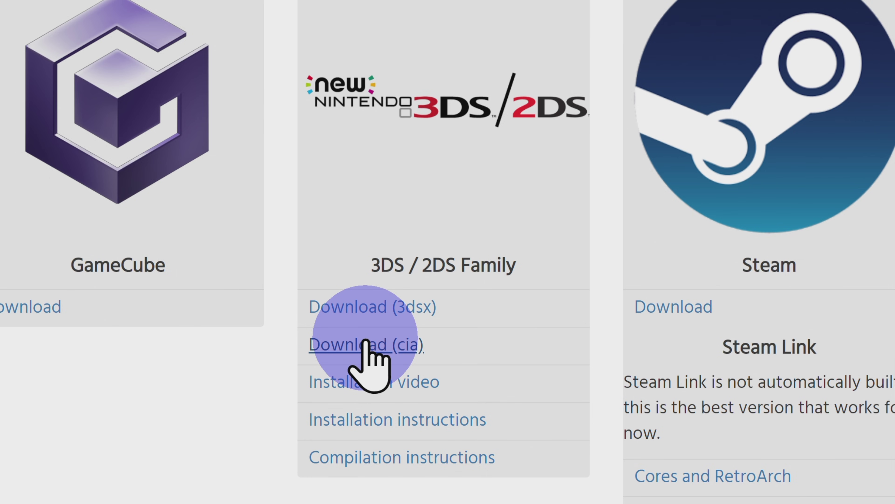
{"action": "left_click", "coordinate": [365, 344]}
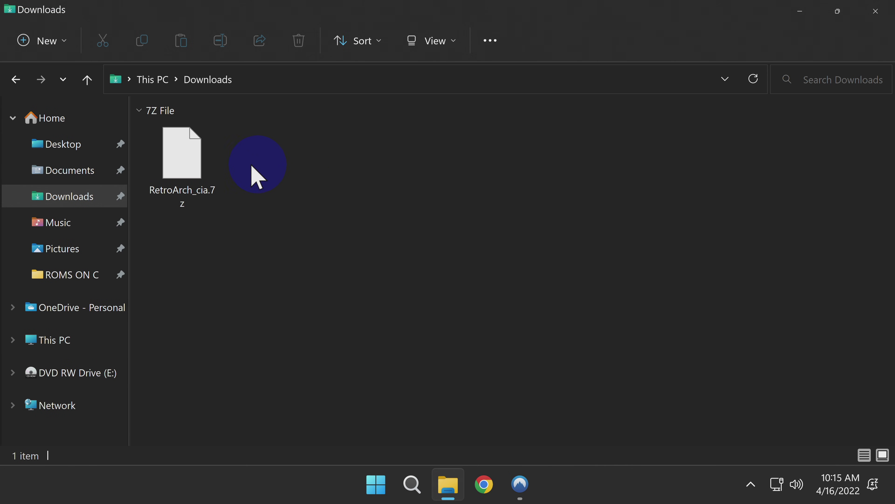
Extract RetroArch_cia.7z into the Downloads folder with Zipware and delete the archive
{"action": "right_click", "coordinate": [188, 174]}
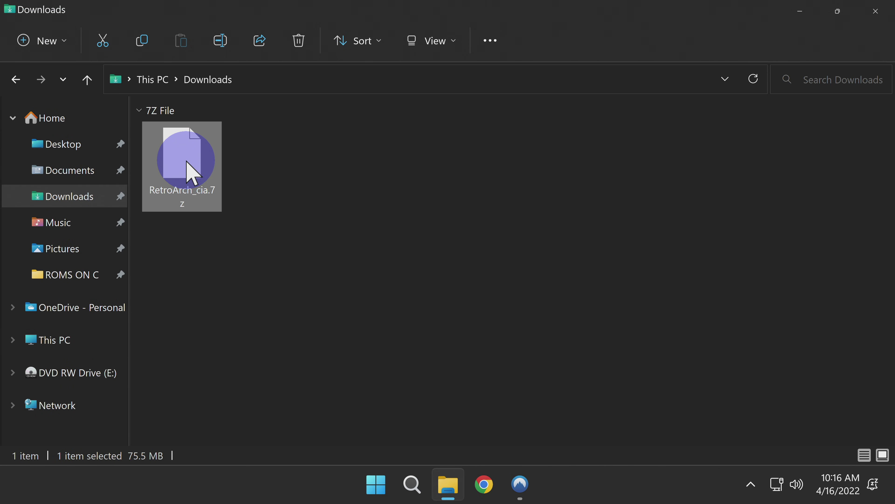
{"action": "left_click", "coordinate": [287, 367]}
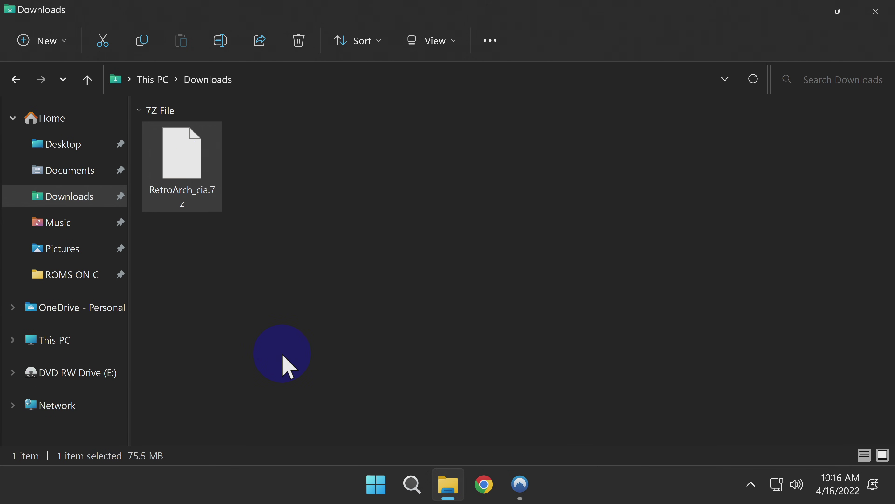
{"action": "mouse_move", "coordinate": [351, 148]}
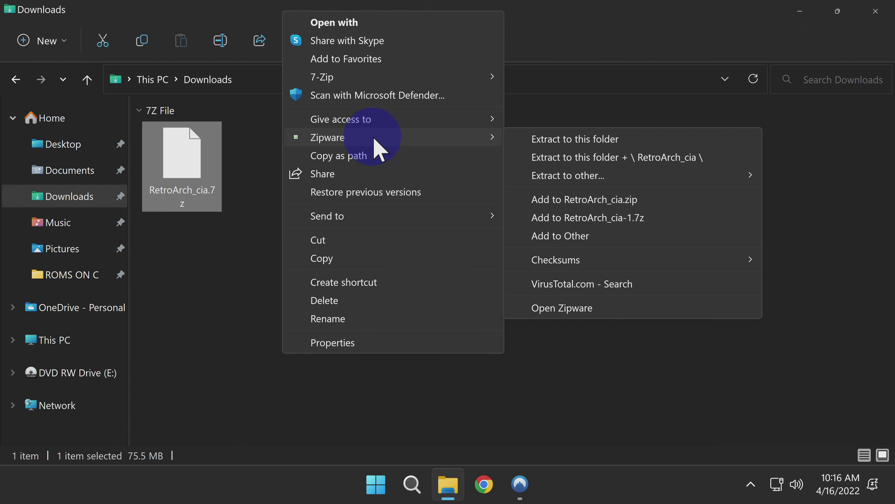
{"action": "left_click", "coordinate": [599, 139]}
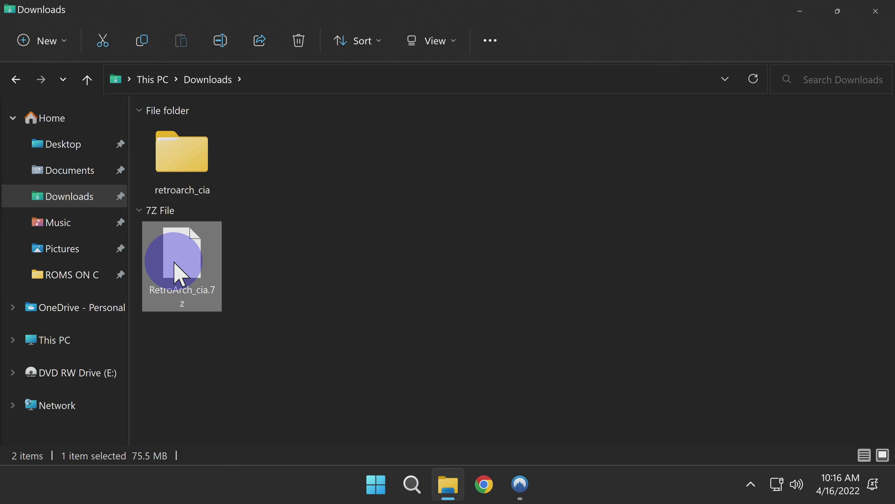
{"action": "right_click", "coordinate": [174, 263]}
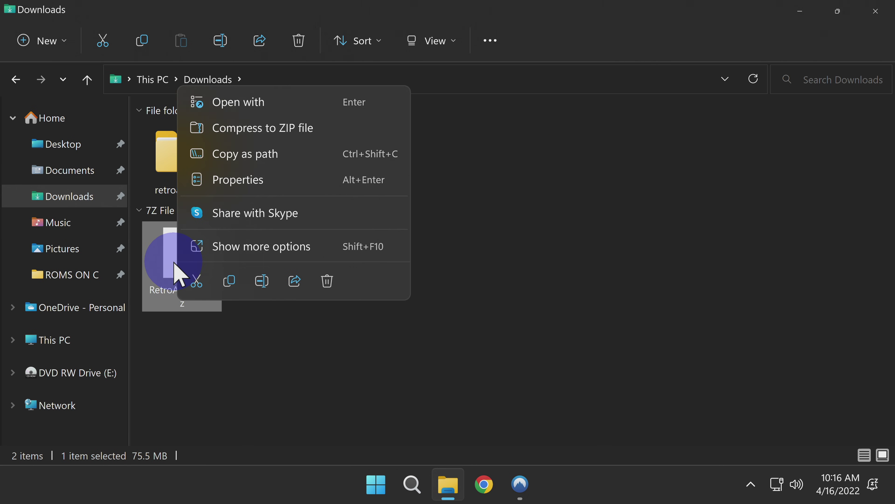
{"action": "left_click", "coordinate": [328, 281]}
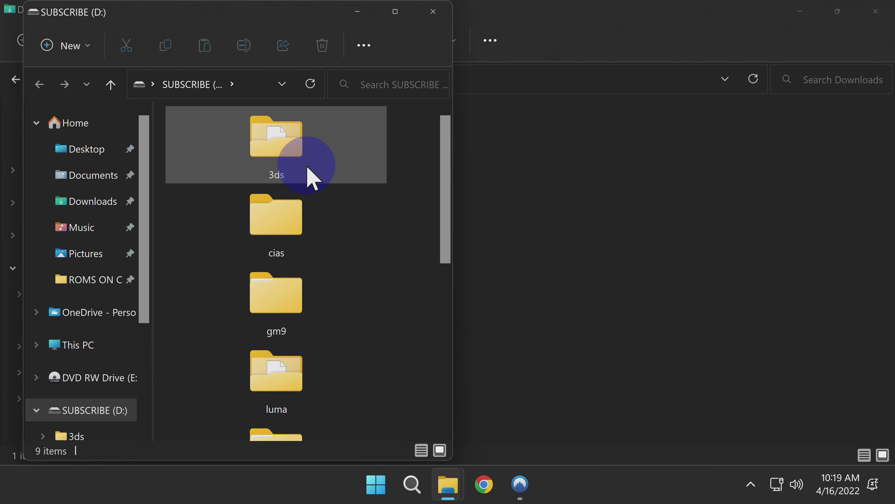
Arrange the Downloads and SUBSCRIBE (D:) windows side by side
{"action": "left_click_drag", "start_coordinate": [288, 4], "coordinate": [710, 16]}
{"action": "left_click_drag", "start_coordinate": [386, 25], "coordinate": [294, 54]}
{"action": "key", "text": "Return"}
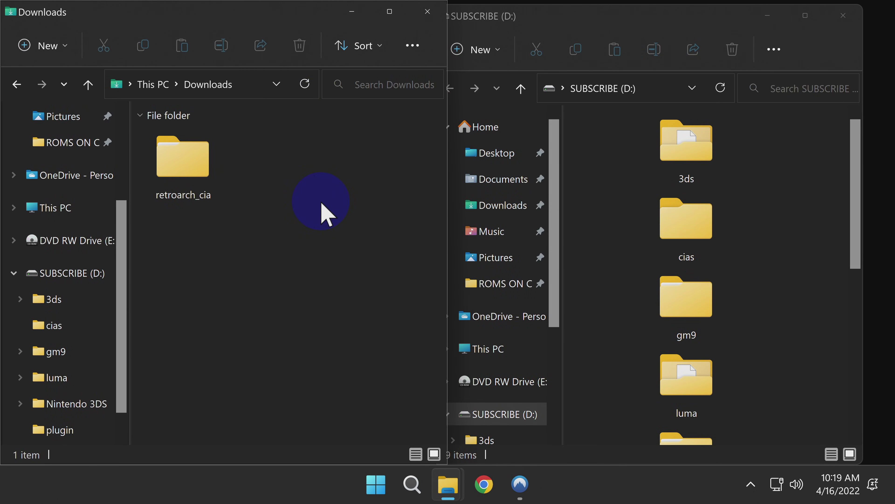
Copy retroarch_3ds.cia from the extracted retroarch_cia folder's cia subfolder into the cias folder on SUBSCRIBE (D:)
{"action": "double_click", "coordinate": [195, 154]}
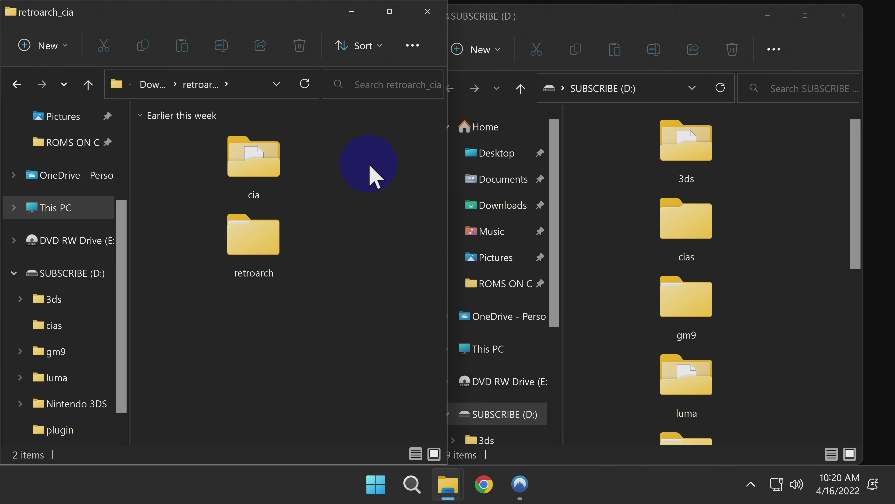
{"action": "left_click", "coordinate": [357, 174]}
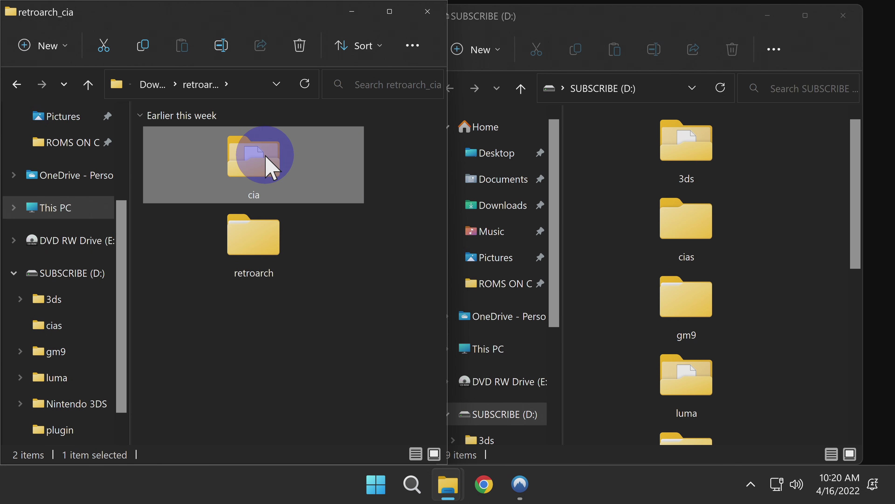
{"action": "double_click", "coordinate": [255, 155]}
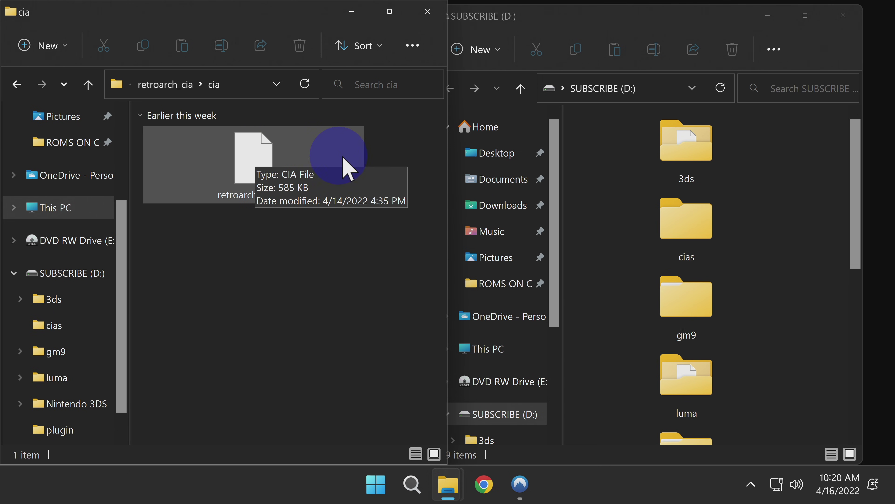
{"action": "left_click", "coordinate": [326, 156]}
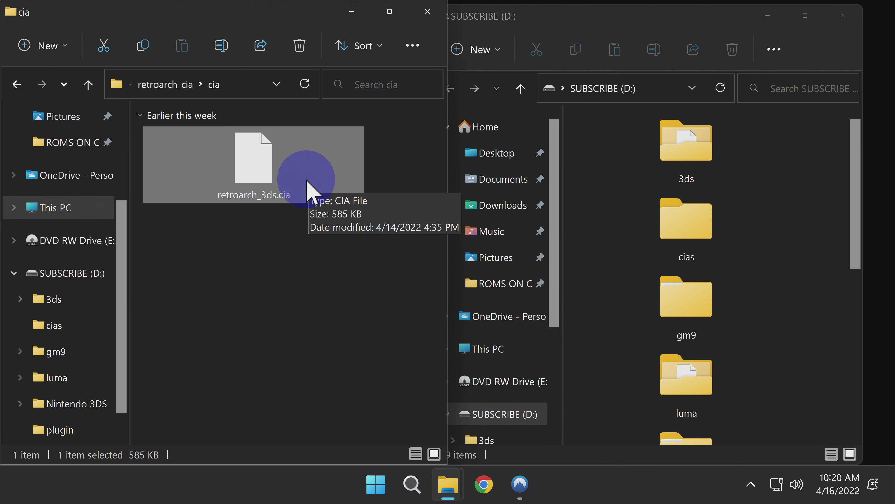
{"action": "left_click_drag", "start_coordinate": [250, 172], "coordinate": [684, 221]}
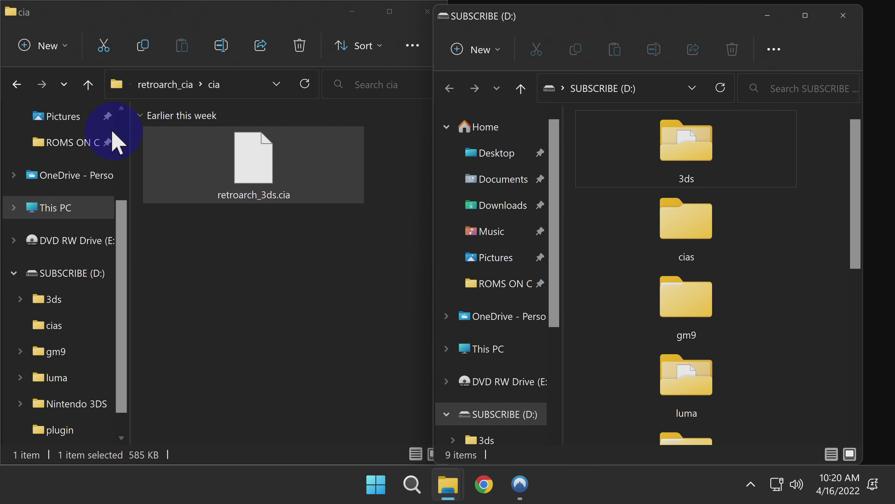
Copy the retroarch folder from retroarch_cia to the root of SUBSCRIBE (D:)
{"action": "left_click", "coordinate": [17, 87]}
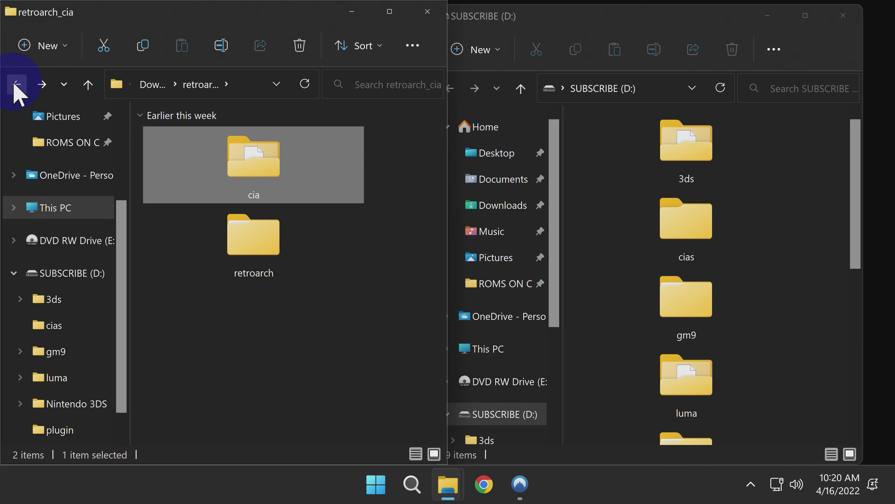
{"action": "left_click", "coordinate": [300, 248]}
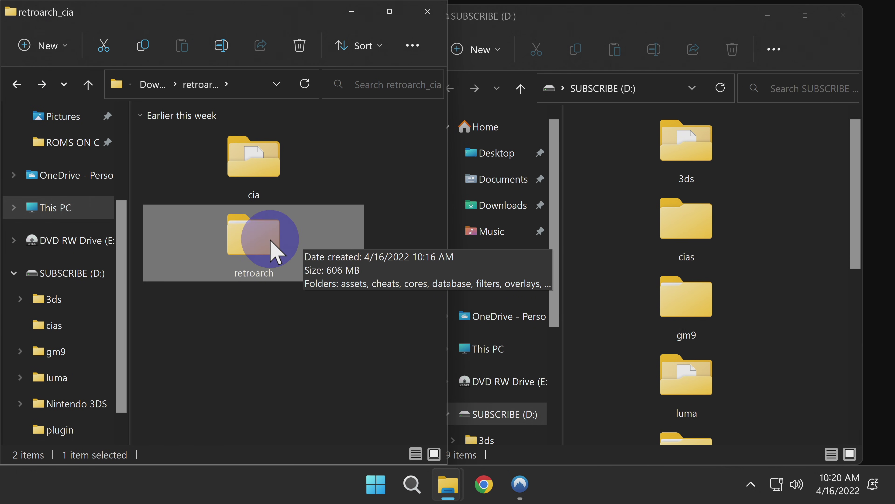
{"action": "left_click_drag", "start_coordinate": [303, 244], "coordinate": [803, 295]}
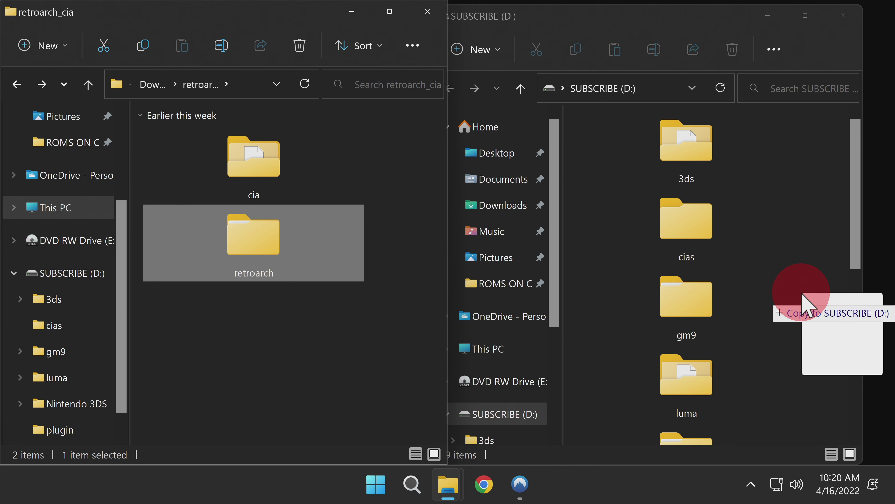
{"action": "left_click_drag", "start_coordinate": [803, 295], "coordinate": [803, 295]}
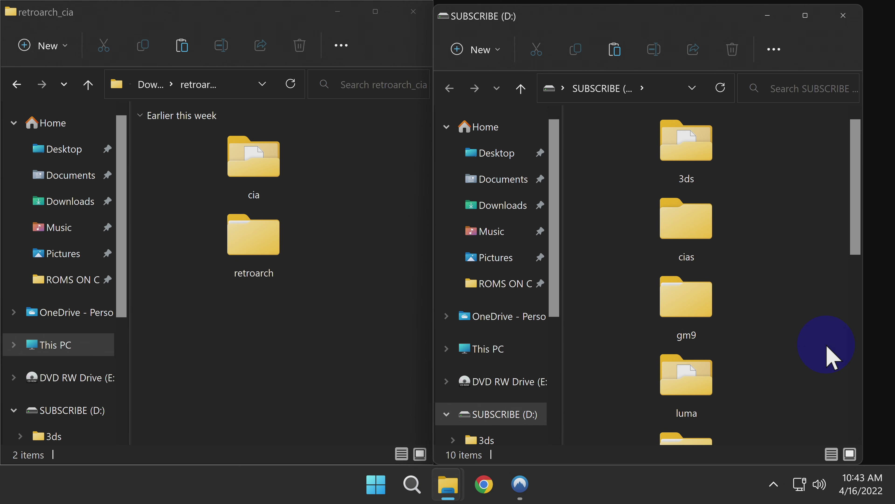
Create a folder named Downloads inside the retroarch folder on SUBSCRIBE (D:)
{"action": "scroll", "coordinate": [831, 357], "scroll_direction": "down", "scroll_amount": 5}
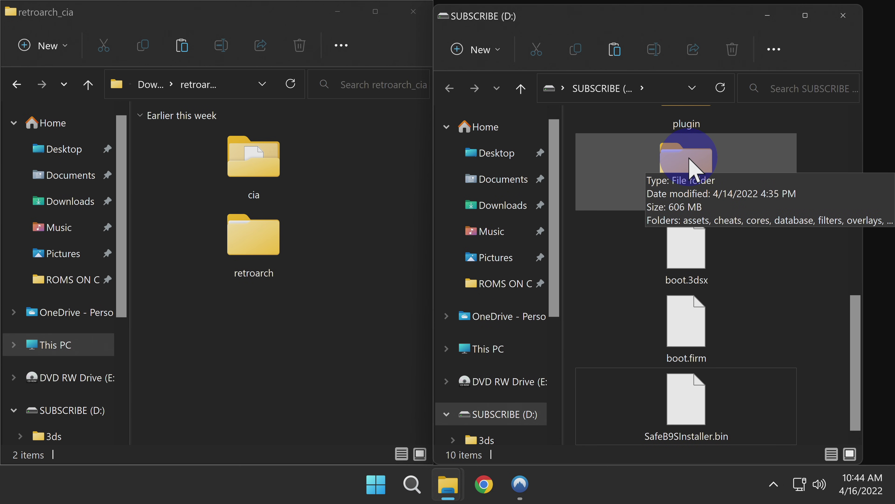
{"action": "double_click", "coordinate": [691, 170]}
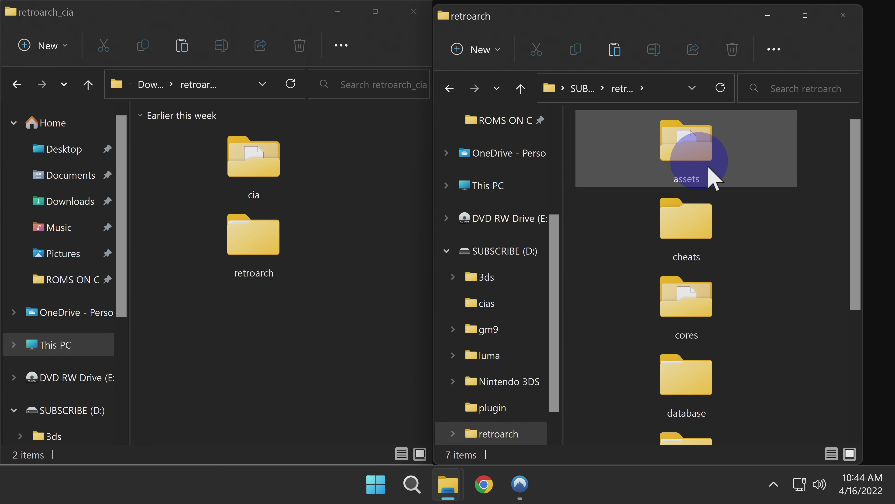
{"action": "right_click", "coordinate": [808, 229]}
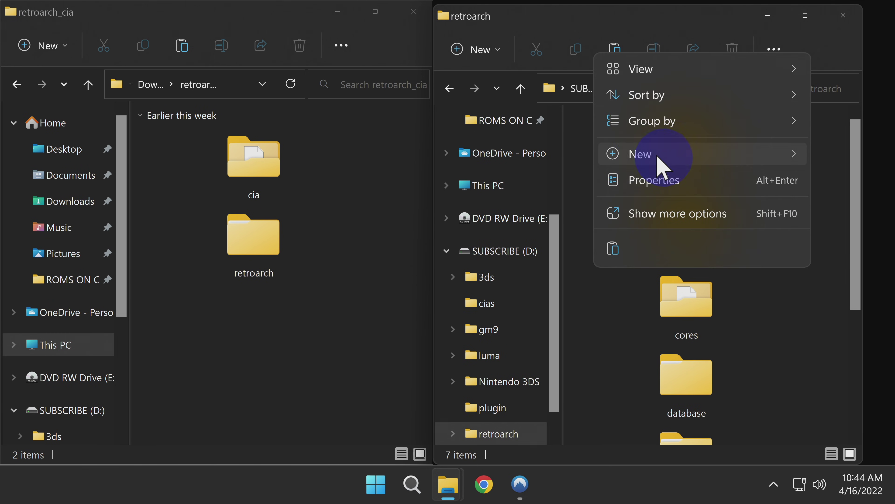
{"action": "mouse_move", "coordinate": [652, 157]}
{"action": "left_click", "coordinate": [469, 160]}
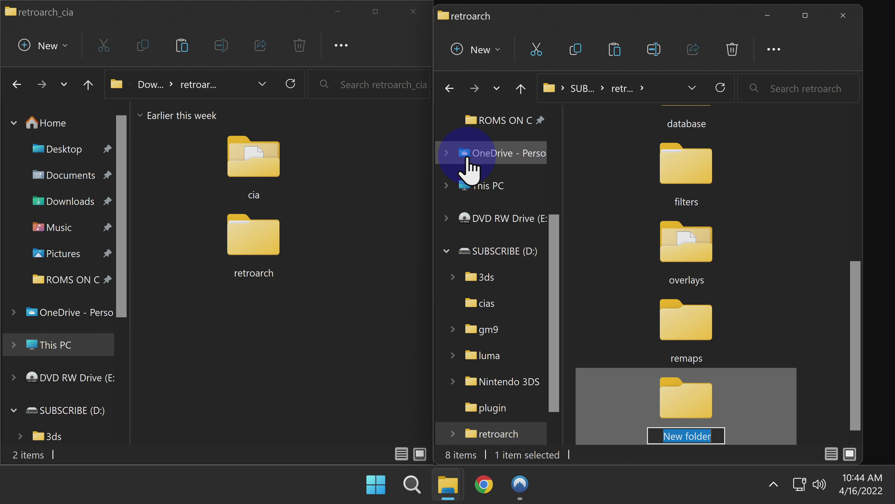
{"action": "type", "text": "Downl"}
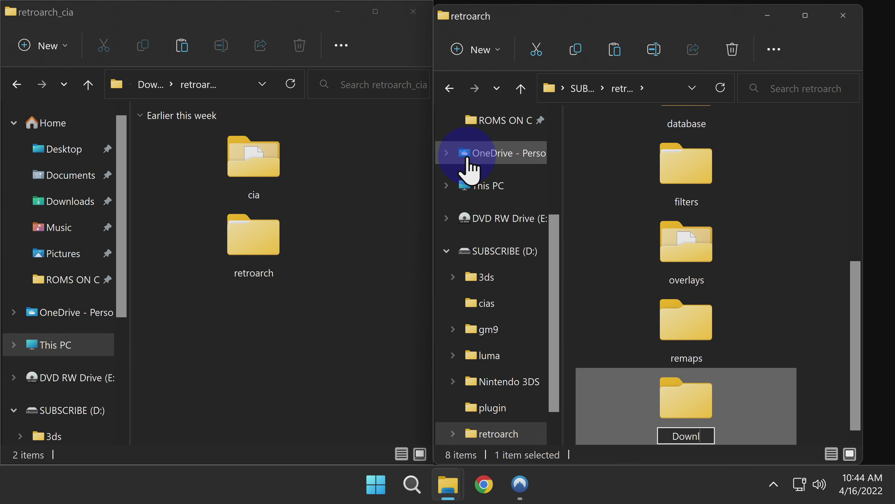
{"action": "type", "text": "oads"}
{"action": "key", "text": "Return"}
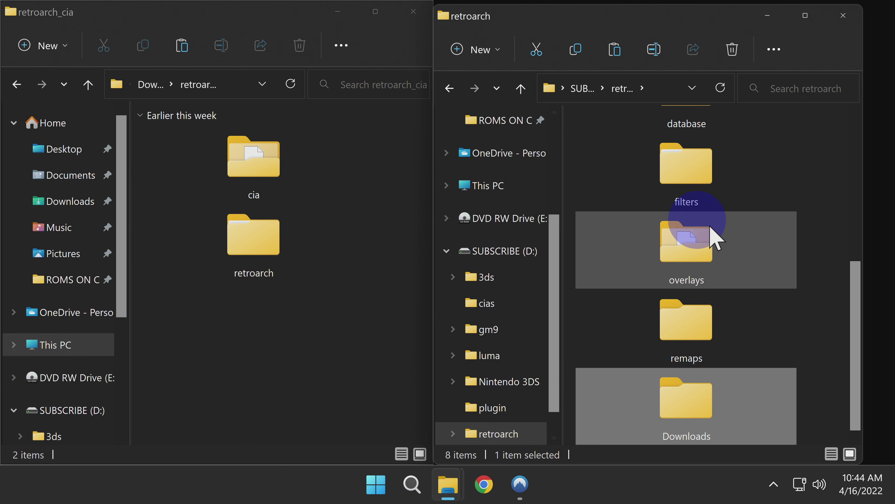
Create a folder named system inside the retroarch folder on SUBSCRIBE (D:)
{"action": "left_click", "coordinate": [810, 279]}
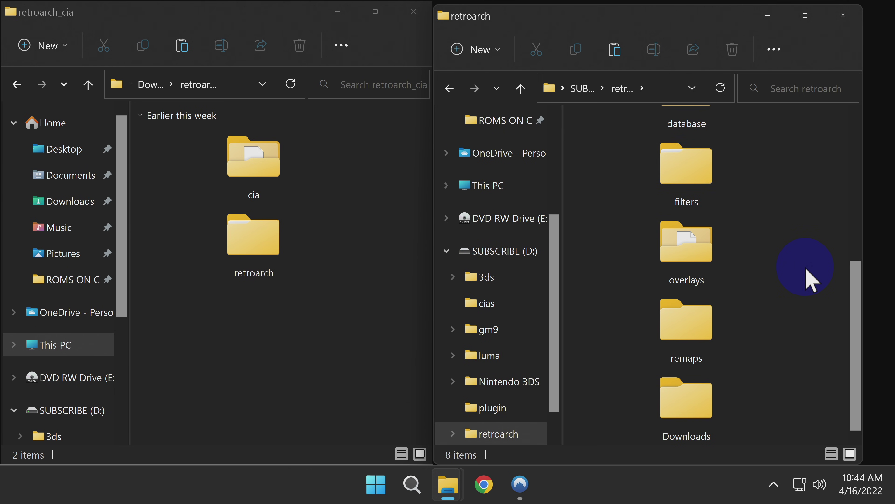
{"action": "right_click", "coordinate": [810, 279]}
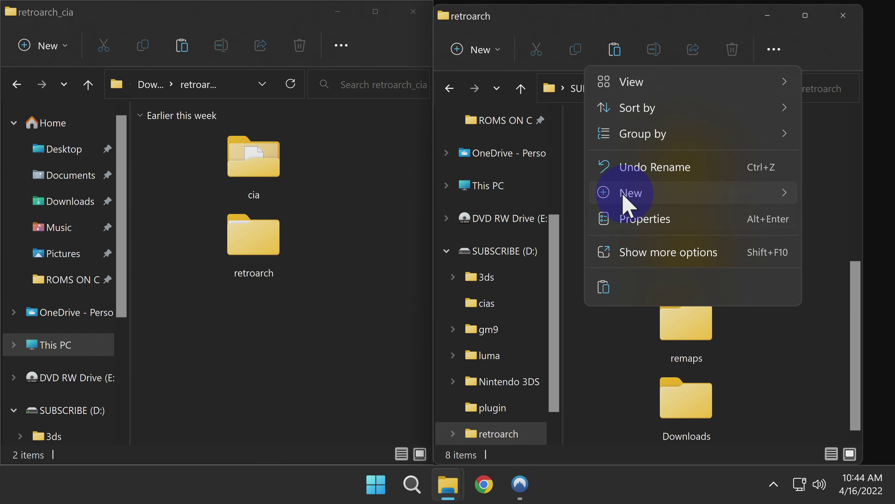
{"action": "mouse_move", "coordinate": [625, 198]}
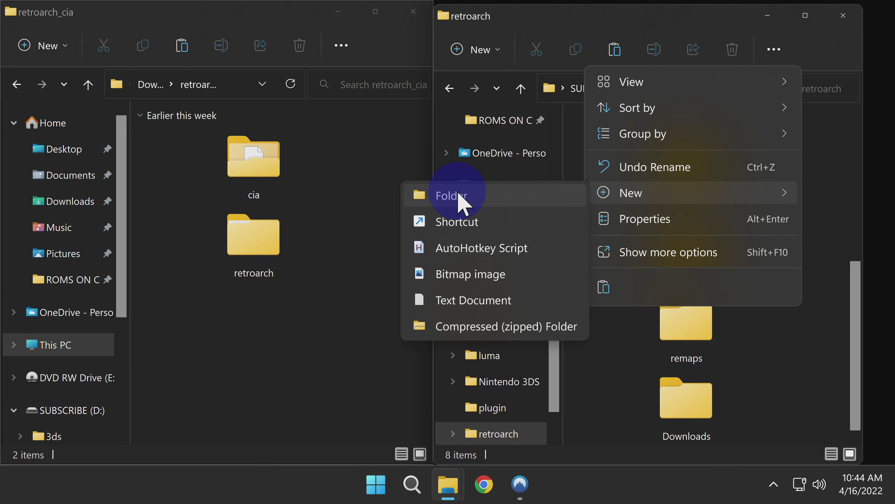
{"action": "left_click", "coordinate": [458, 197]}
{"action": "type", "text": "system"}
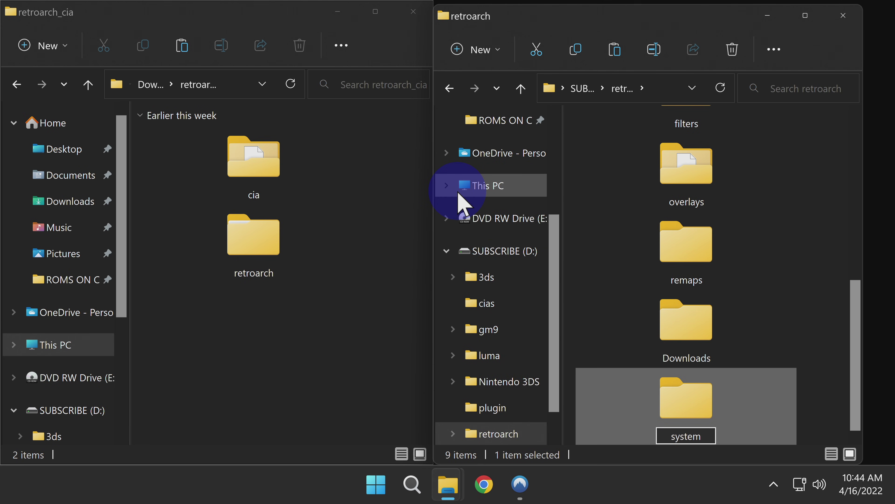
{"action": "key", "text": "Return"}
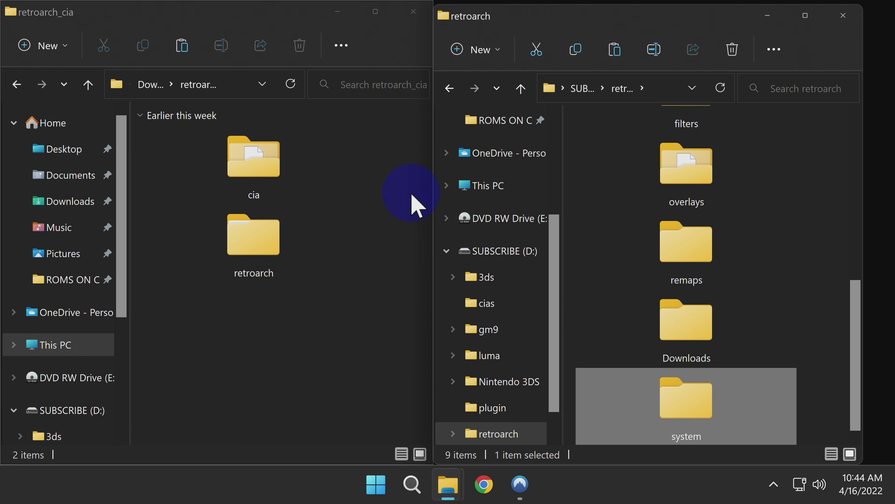
Copy all BIOS files from the system folder in ROMS ON C into the retroarch system folder on SUBSCRIBE (D:)
{"action": "left_click", "coordinate": [66, 281]}
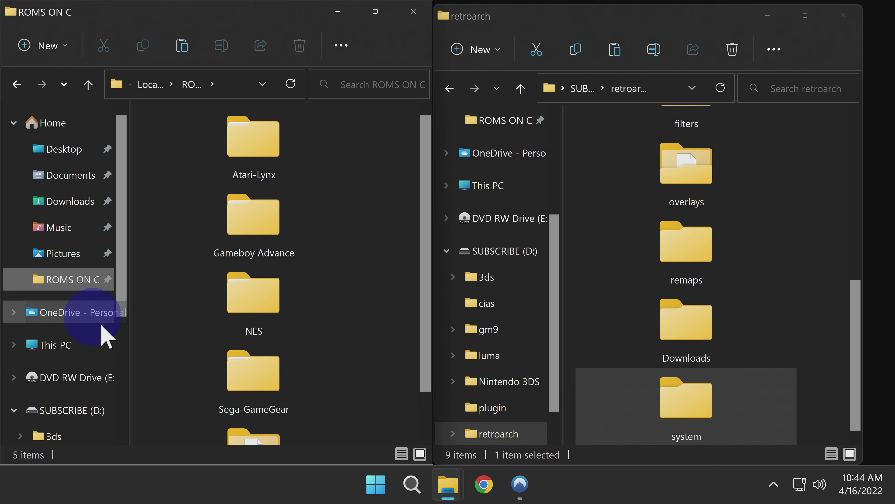
{"action": "scroll", "coordinate": [395, 313], "scroll_direction": "down", "scroll_amount": 2}
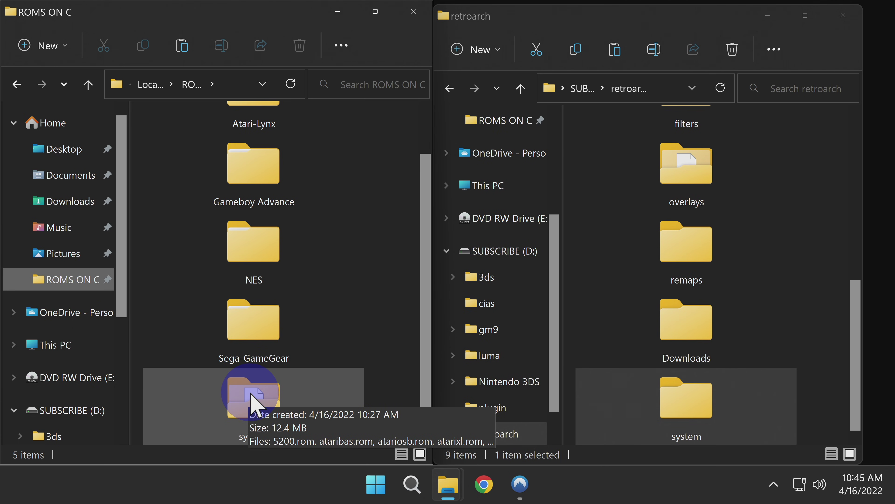
{"action": "double_click", "coordinate": [253, 405]}
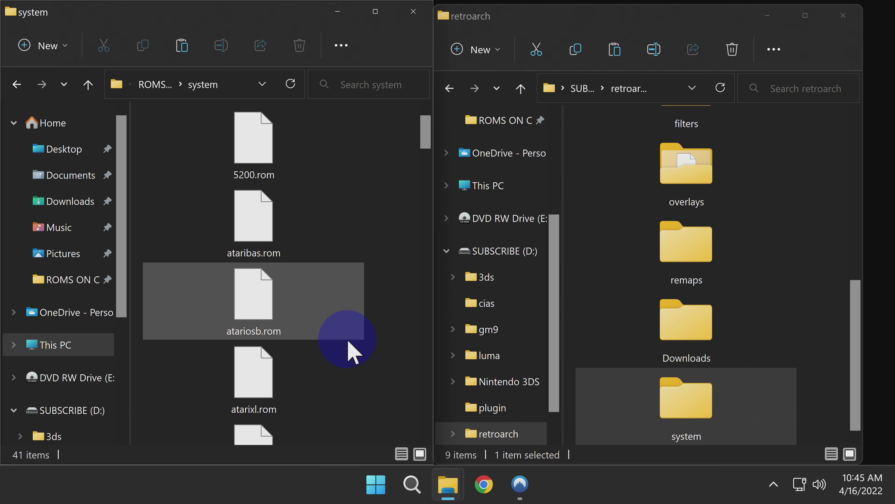
{"action": "key", "text": "ctrl+a"}
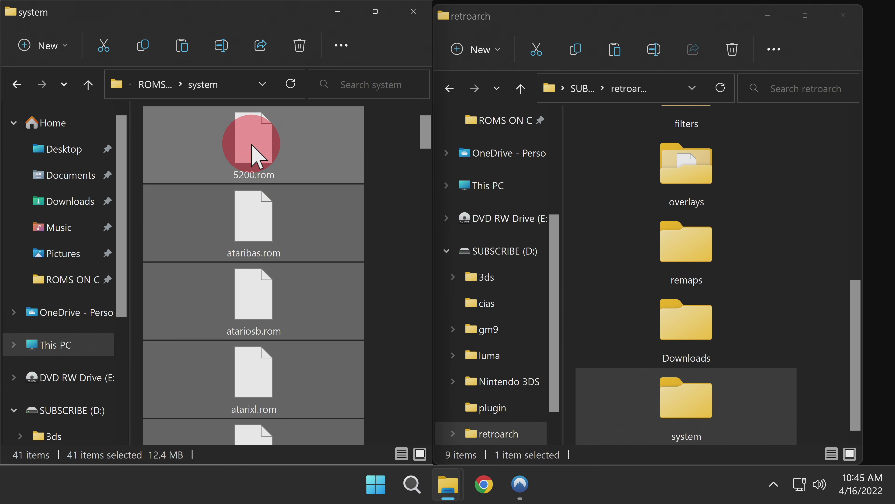
{"action": "left_click_drag", "start_coordinate": [252, 145], "coordinate": [685, 399]}
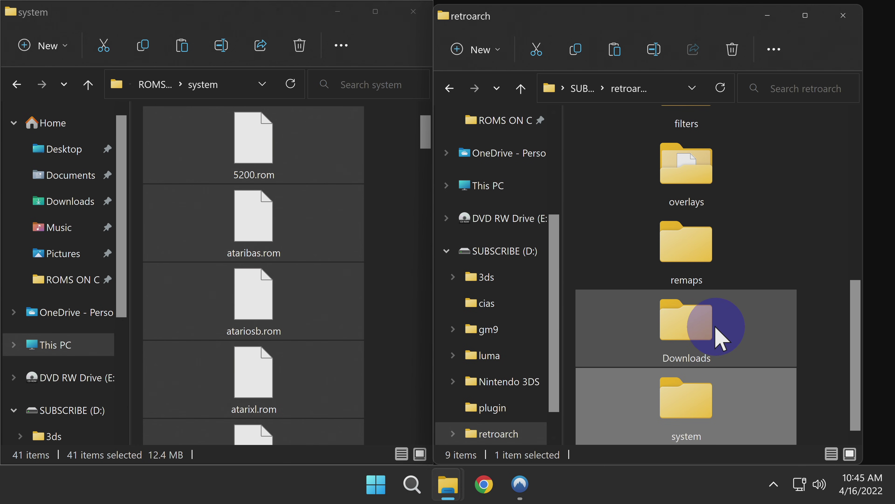
Copy the Atari-Lynx, Gameboy Advance, NES and Sega-GameGear folders from ROMS ON C into the retroarch Downloads folder, then close that folder's window
{"action": "left_click", "coordinate": [702, 331]}
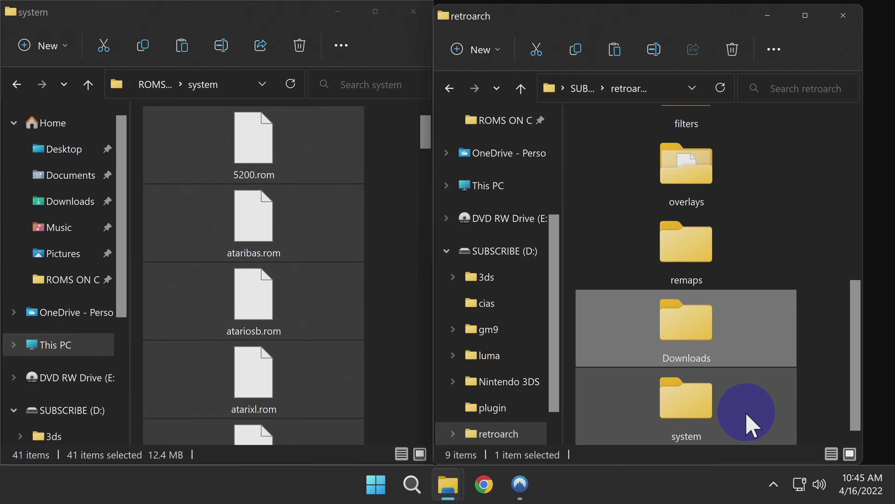
{"action": "left_click", "coordinate": [14, 84]}
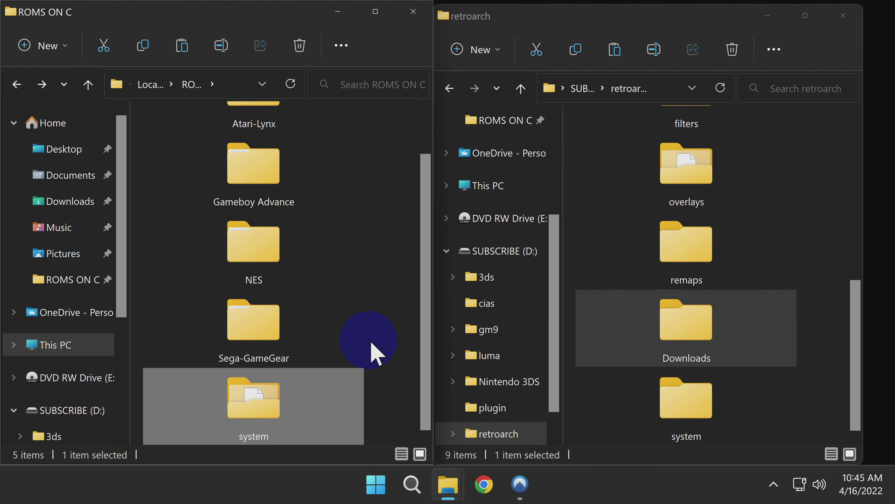
{"action": "left_click", "coordinate": [385, 343]}
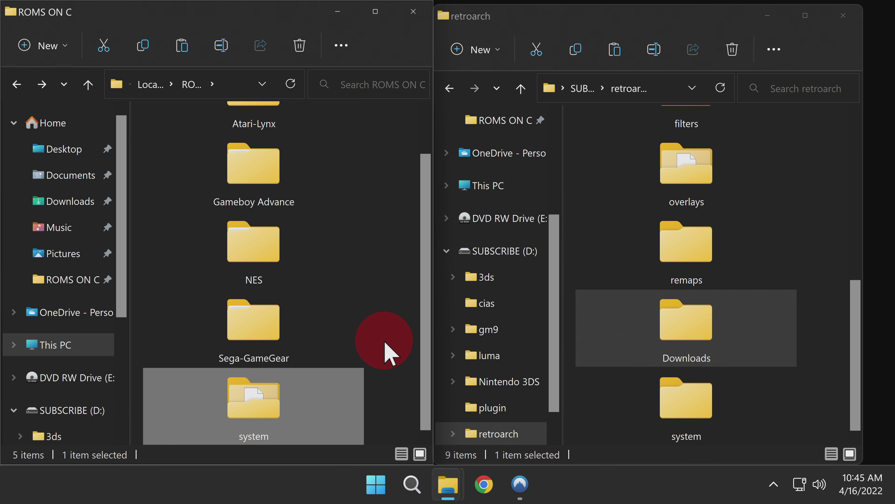
{"action": "left_click", "coordinate": [383, 342]}
{"action": "left_click_drag", "start_coordinate": [384, 342], "coordinate": [256, 85]}
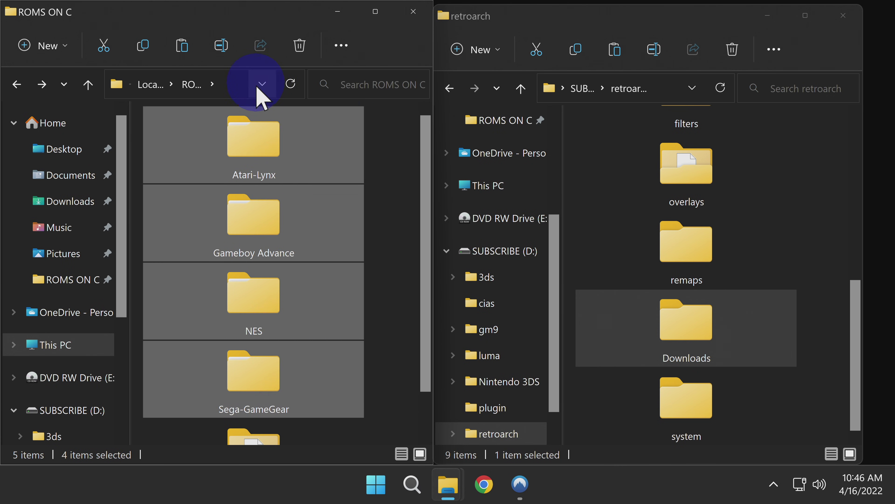
{"action": "mouse_move", "coordinate": [259, 143]}
{"action": "left_mouse_down"}
{"action": "mouse_move", "coordinate": [352, 216]}
{"action": "mouse_move", "coordinate": [523, 293]}
{"action": "mouse_move", "coordinate": [614, 314]}
{"action": "mouse_move", "coordinate": [664, 296]}
{"action": "mouse_move", "coordinate": [674, 282]}
{"action": "mouse_move", "coordinate": [686, 321]}
{"action": "left_mouse_up"}
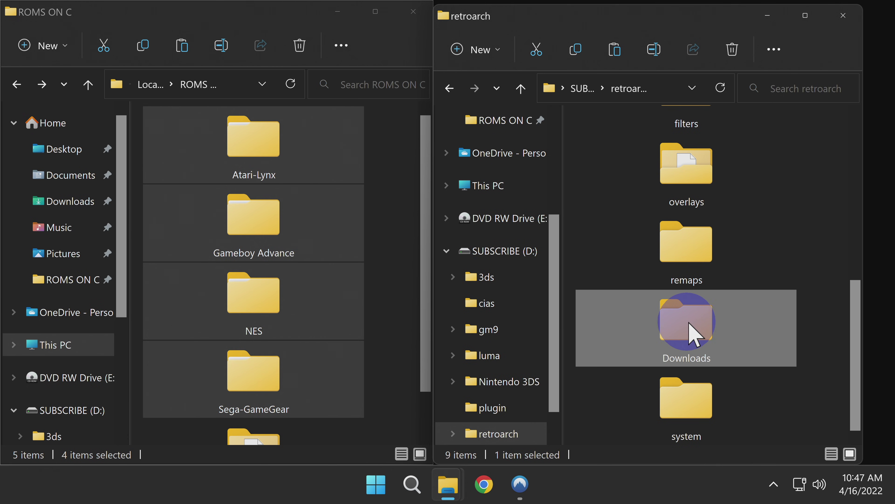
{"action": "left_click", "coordinate": [852, 15]}
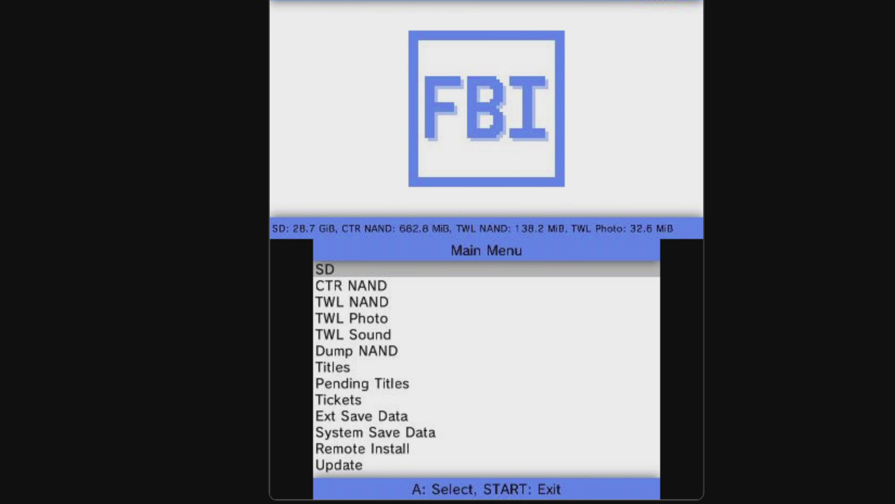
Switch to FBI on the console and open the cias folder on the SD card
{"action": "key", "text": "Return"}
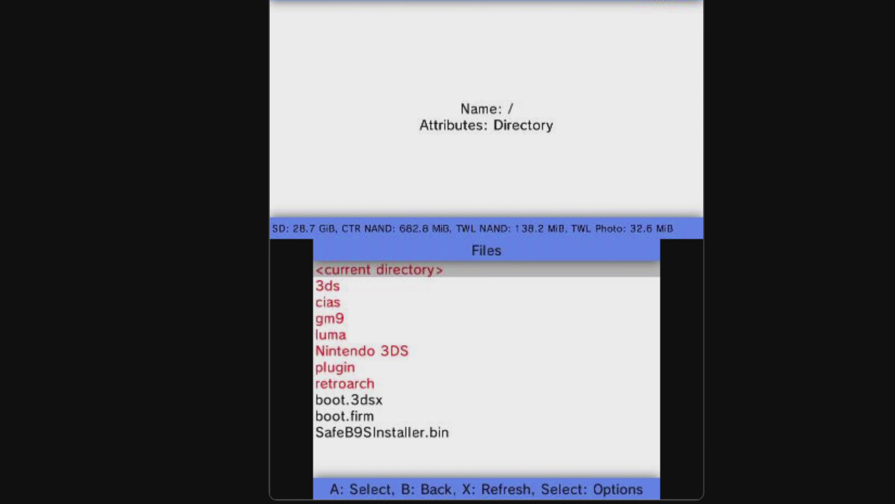
{"action": "key", "text": "Down"}
{"action": "key", "text": "Down"}
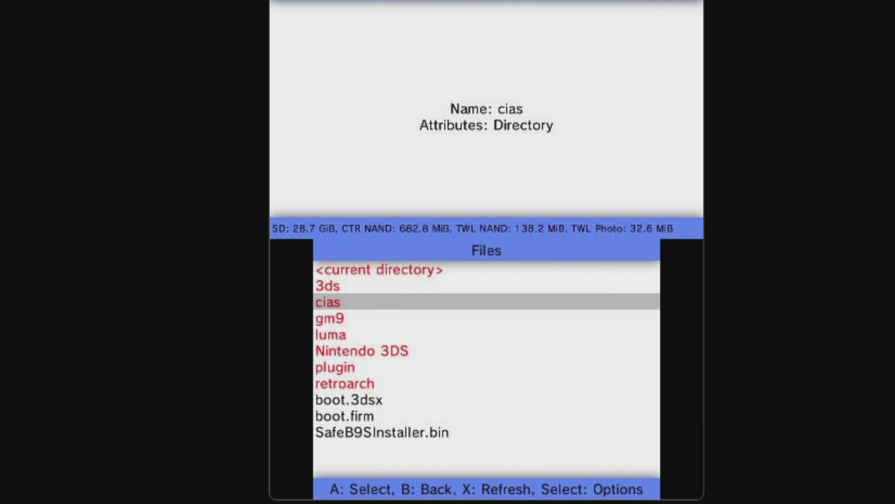
{"action": "key", "text": "Return"}
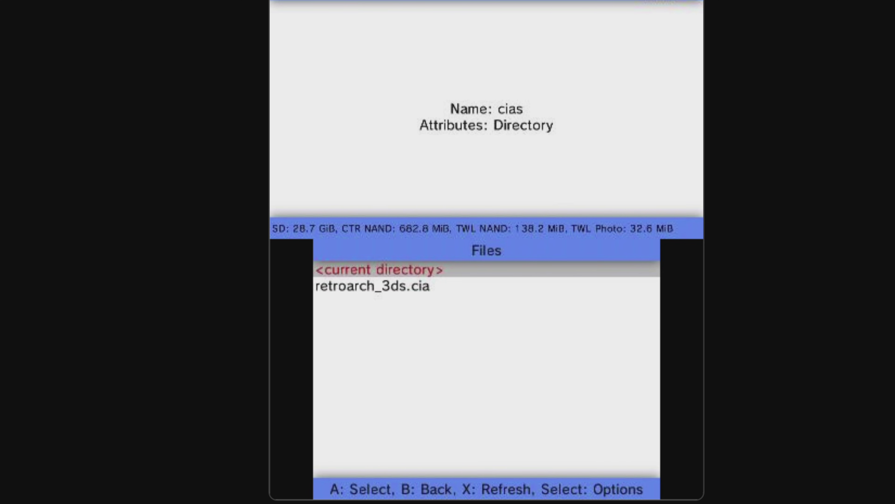
Install retroarch_3ds.cia with the option that also deletes the CIA, and acknowledge the finished installation
{"action": "key", "text": "Down"}
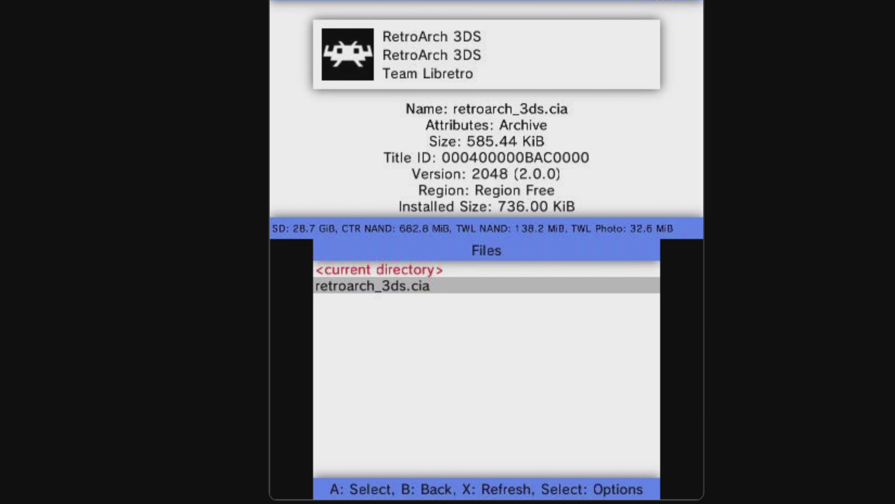
{"action": "key", "text": "Return"}
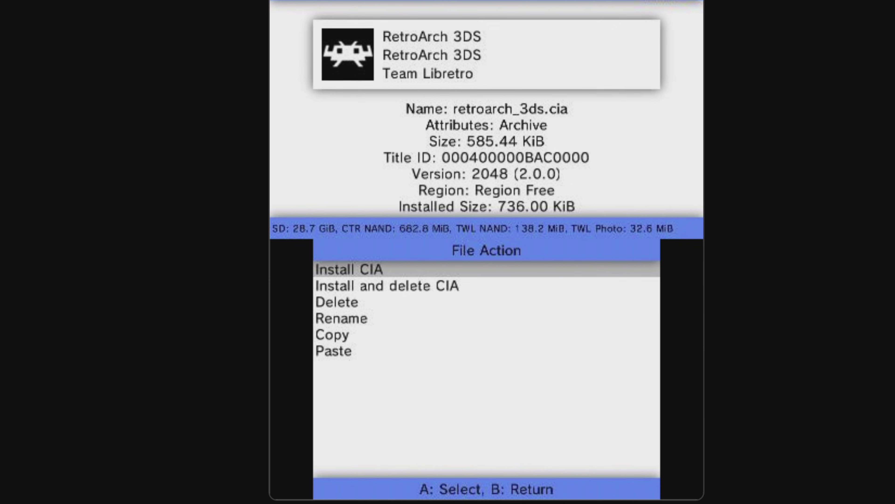
{"action": "key", "text": "Down"}
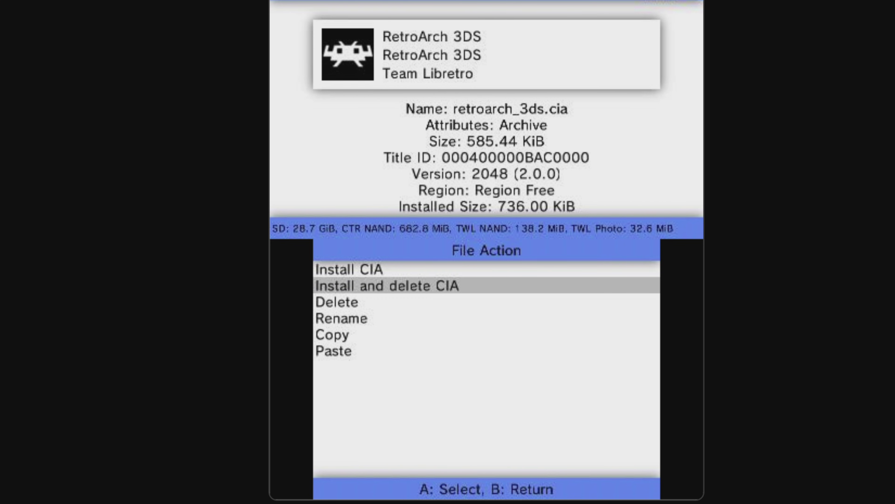
{"action": "key", "text": "Return"}
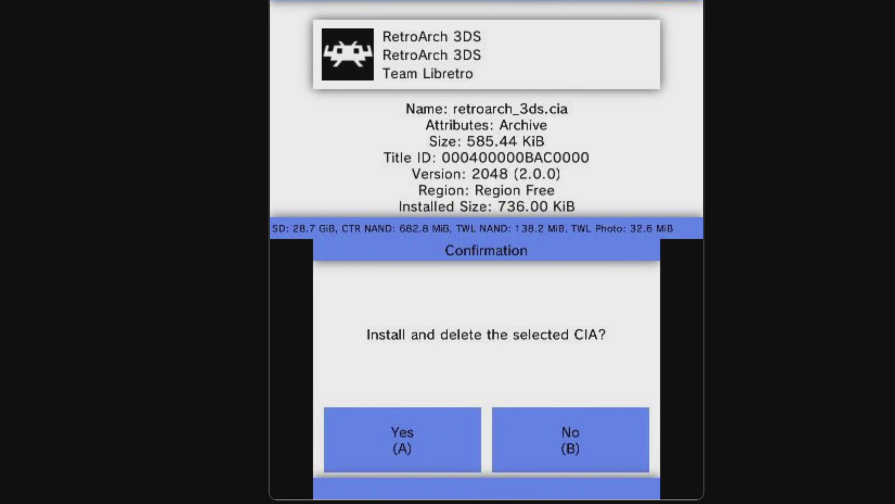
{"action": "key", "text": "Return"}
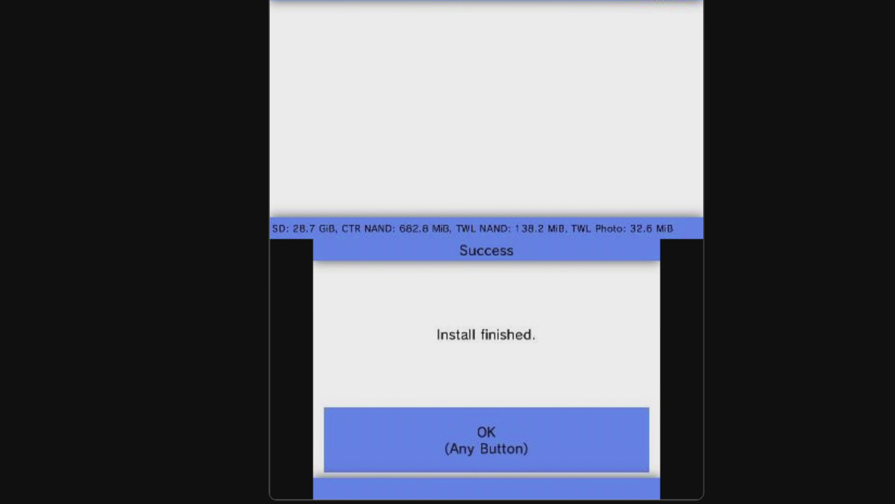
{"action": "key", "text": "Return"}
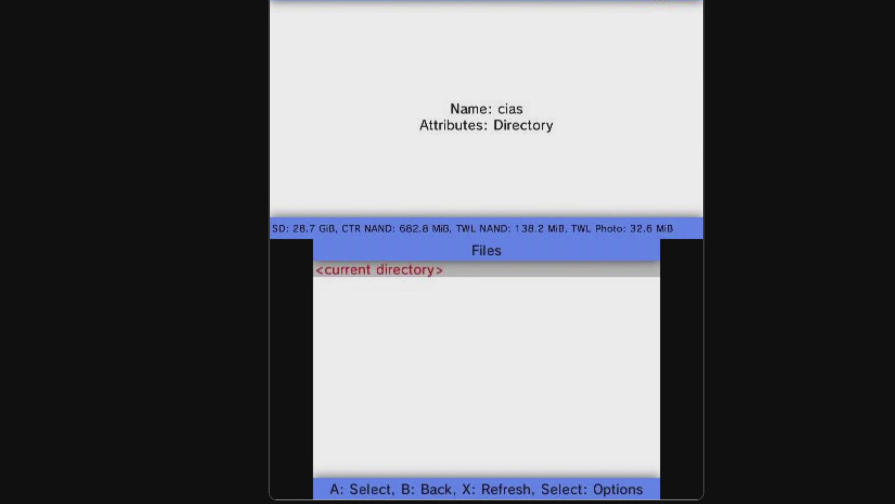
Return to the HOME Menu, unwrap the new RetroArch 3DS title and launch it
{"action": "key", "text": "Home"}
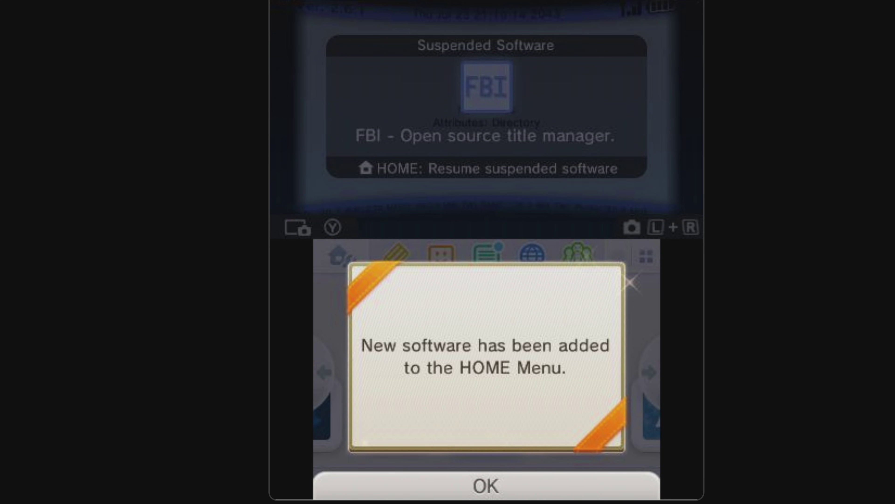
{"action": "key", "text": "a"}
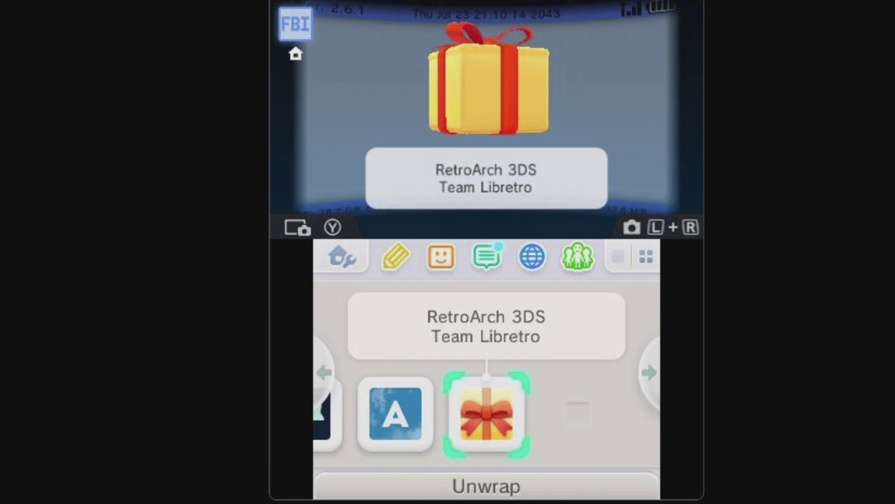
{"action": "key", "text": "a"}
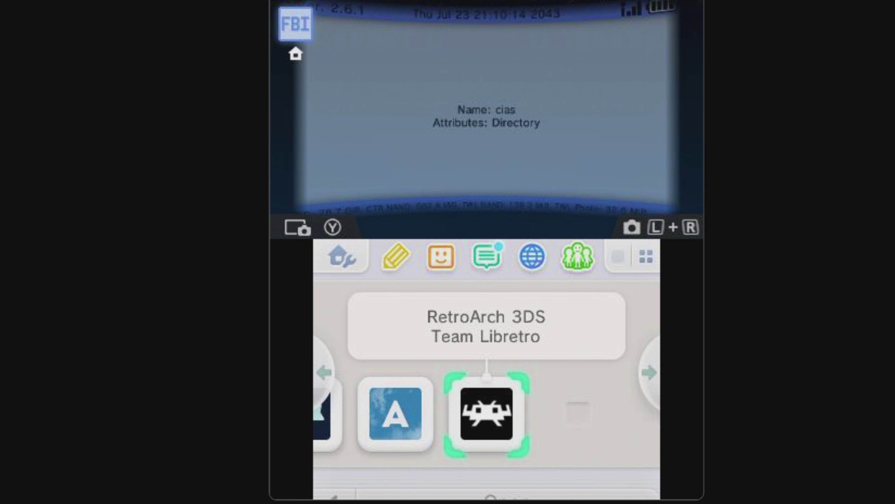
{"action": "key", "text": "a"}
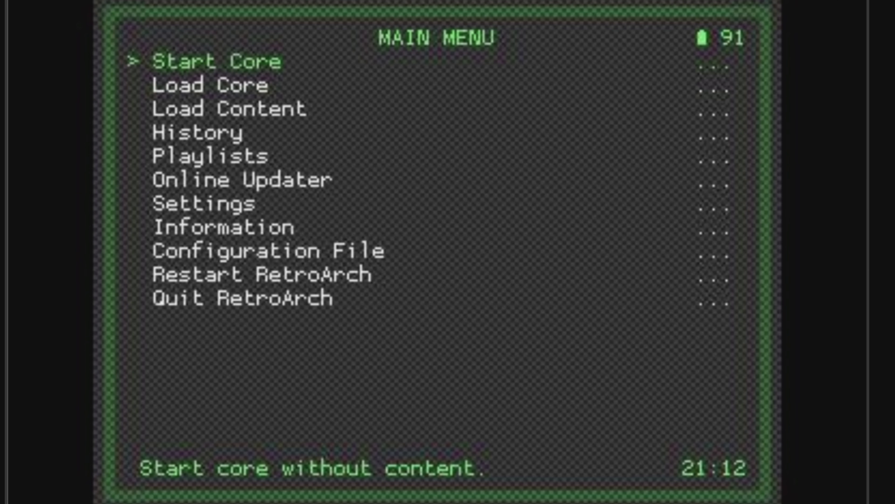
Load the Atari - Lynx (Handy) core in RetroArch
{"action": "key", "text": "Down"}
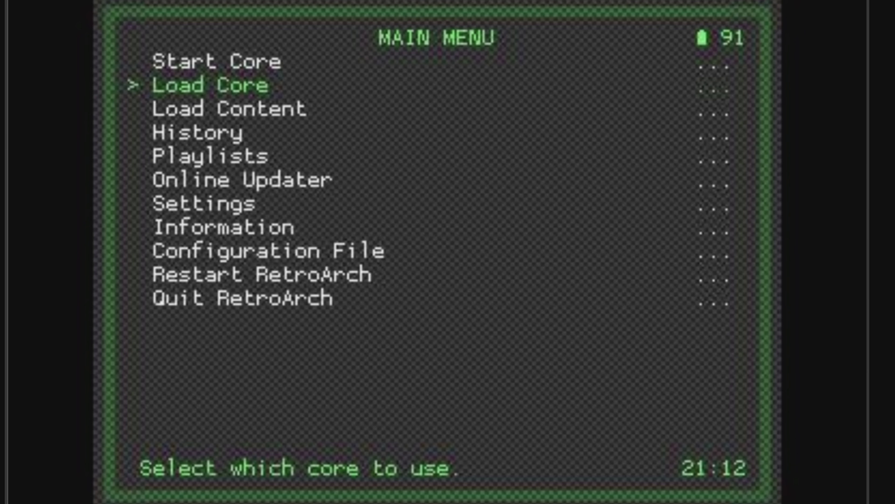
{"action": "key", "text": "Return"}
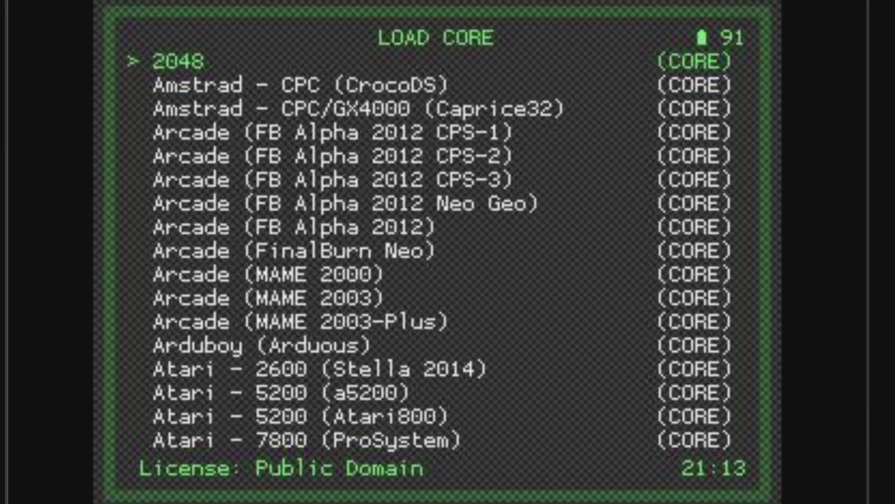
{"action": "key", "text": "Down"}
{"action": "key", "text": "Down"}
{"action": "key", "text": "Down"}
{"action": "key", "text": "Down"}
{"action": "key", "text": "Down"}
{"action": "key", "text": "Down"}
{"action": "key", "text": "Down"}
{"action": "key", "text": "Down"}
{"action": "key", "text": "Down"}
{"action": "key", "text": "Down"}
{"action": "key", "text": "Down"}
{"action": "key", "text": "Down"}
{"action": "key", "text": "Down"}
{"action": "key", "text": "Down"}
{"action": "key", "text": "Down"}
{"action": "key", "text": "Down"}
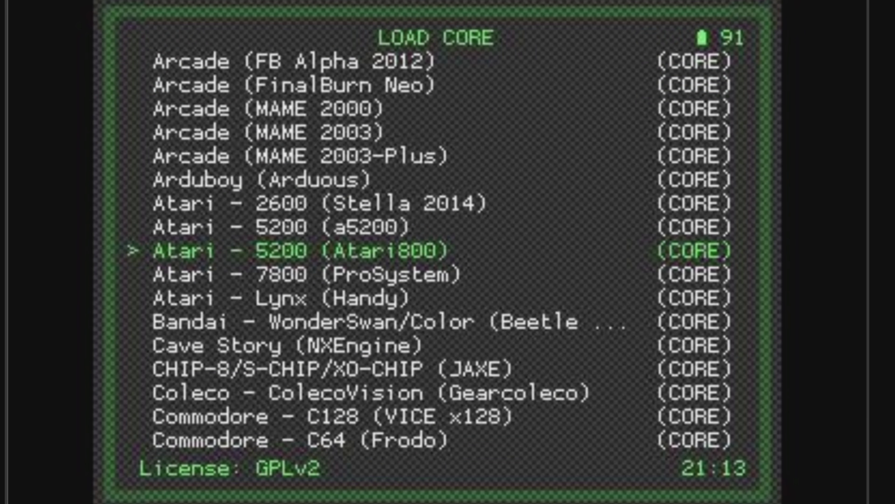
{"action": "key", "text": "Down"}
{"action": "key", "text": "Down"}
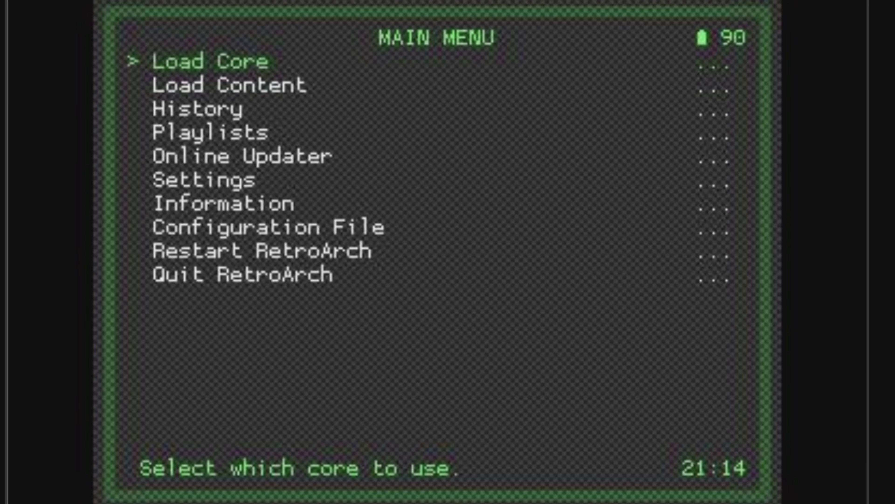
Browse the content to load and open the Atari-Lynx folder within Downloads
{"action": "key", "text": "Down"}
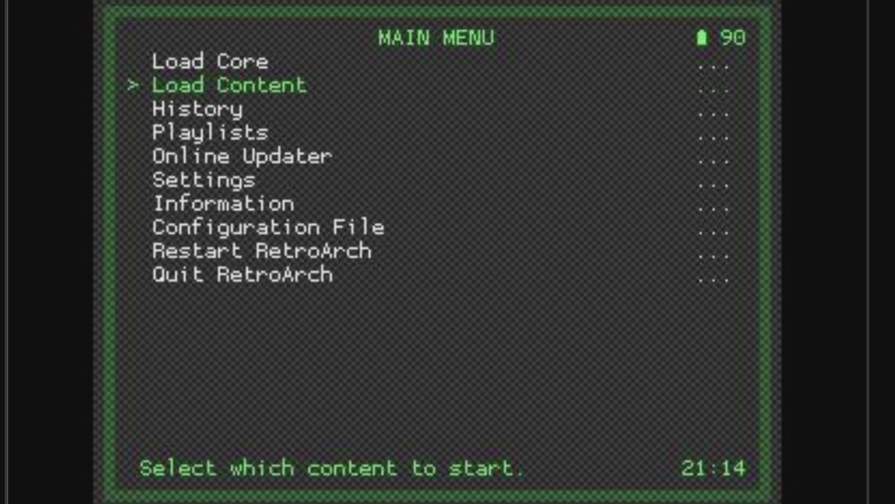
{"action": "key", "text": "Return"}
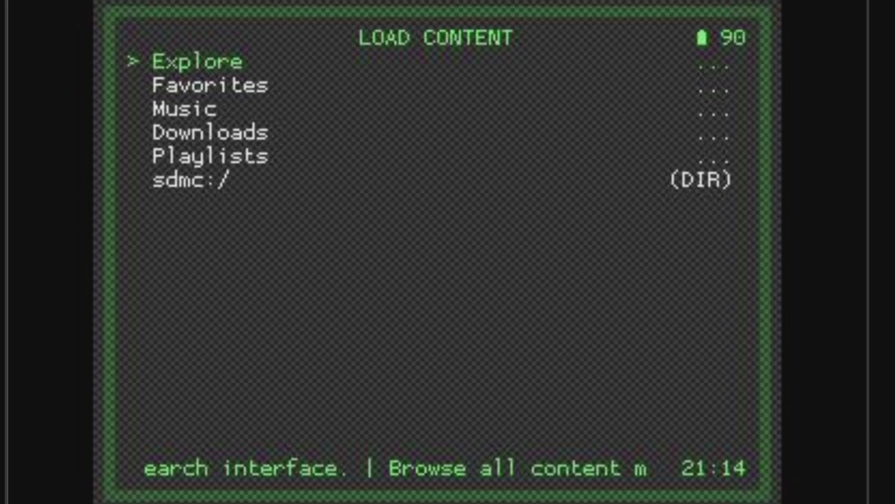
{"action": "key", "text": "Down"}
{"action": "key", "text": "Down"}
{"action": "key", "text": "Down"}
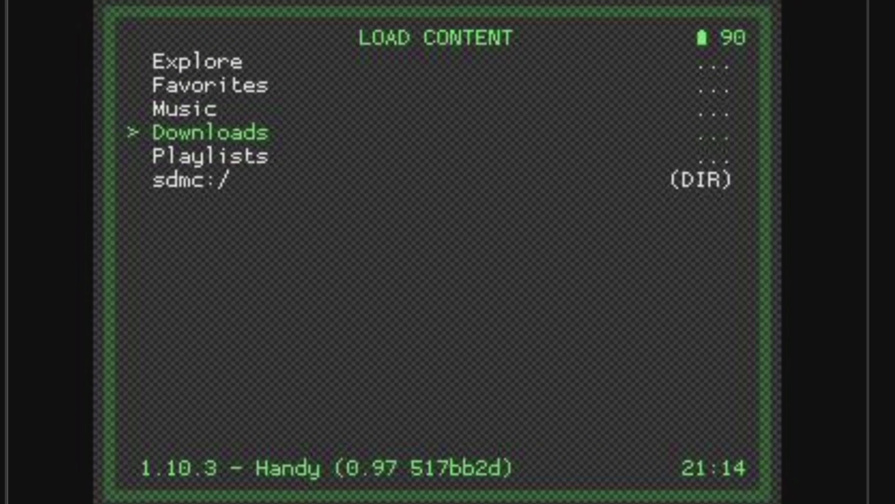
{"action": "key", "text": "Return"}
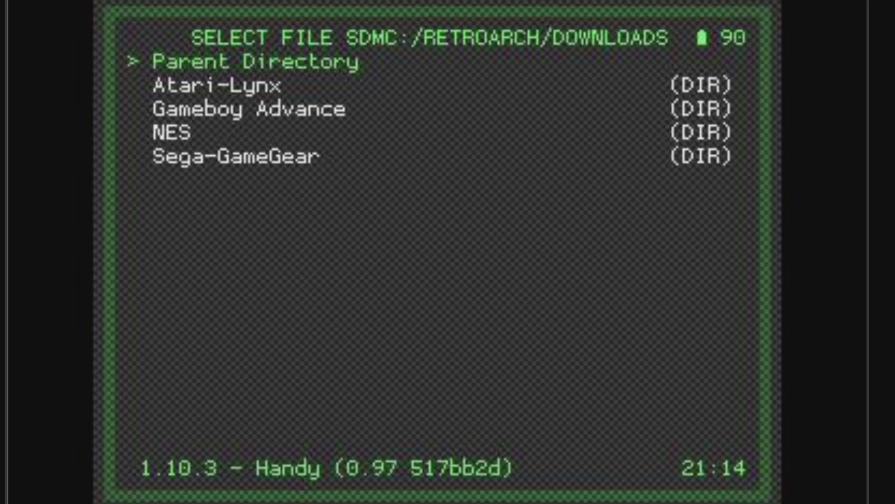
{"action": "key", "text": "Down"}
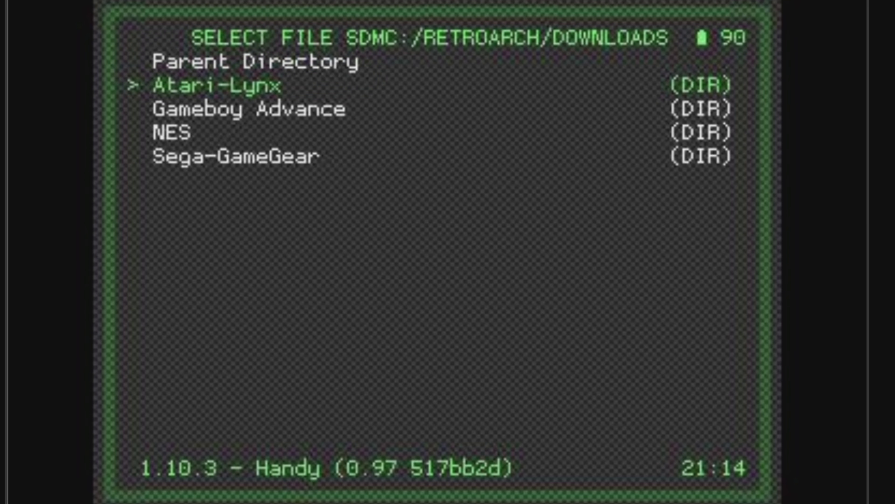
{"action": "key", "text": "Return"}
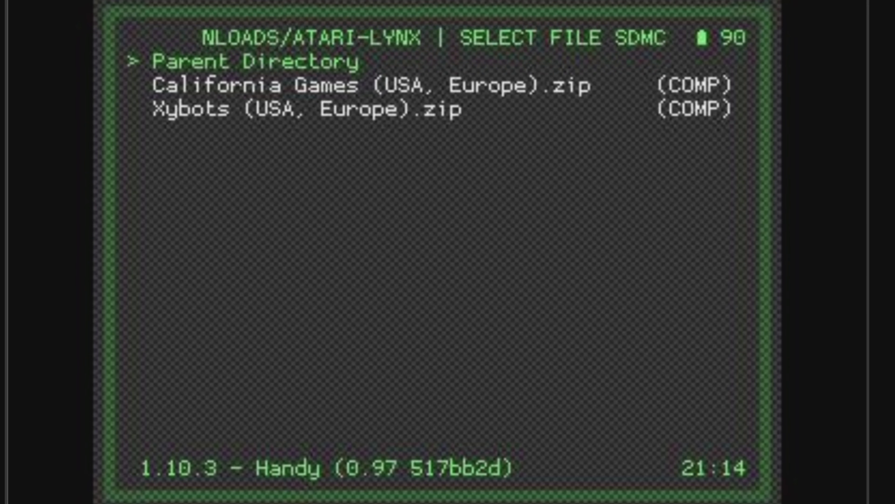
Start California Games (USA, Europe).lnx from inside its zip archive using the Atari - Lynx (Handy) core
{"action": "key", "text": "Down"}
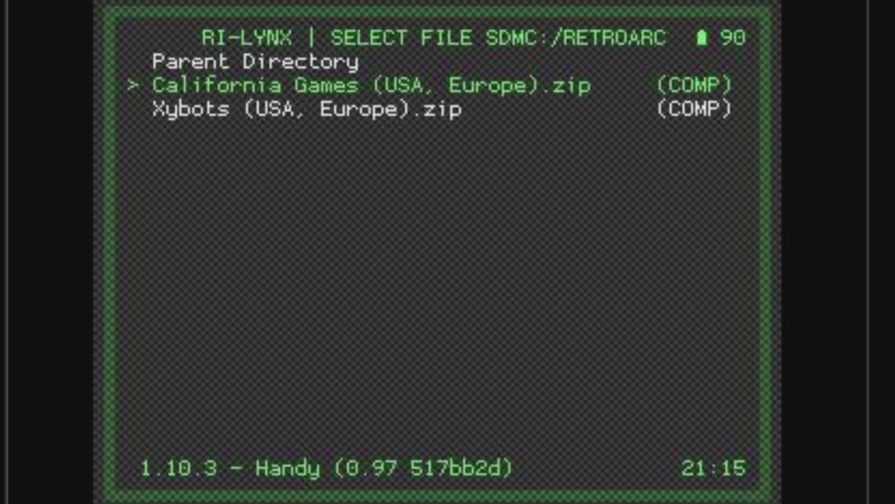
{"action": "key", "text": "Return"}
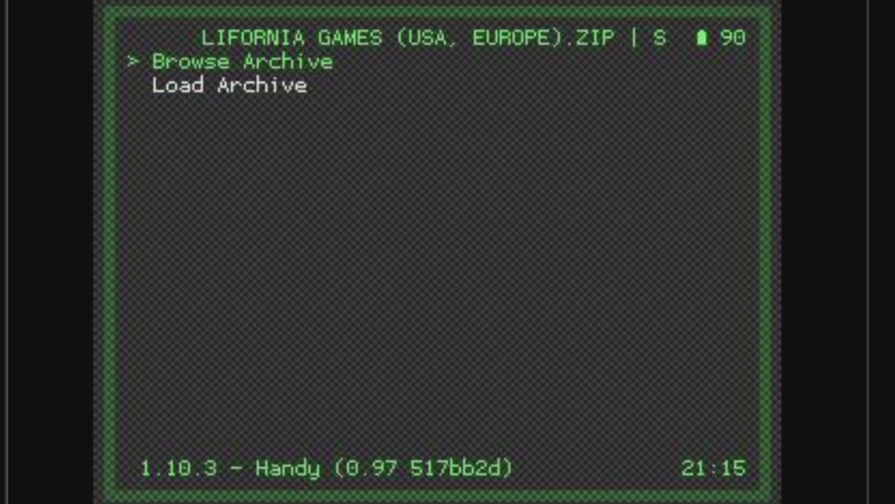
{"action": "key", "text": "Return"}
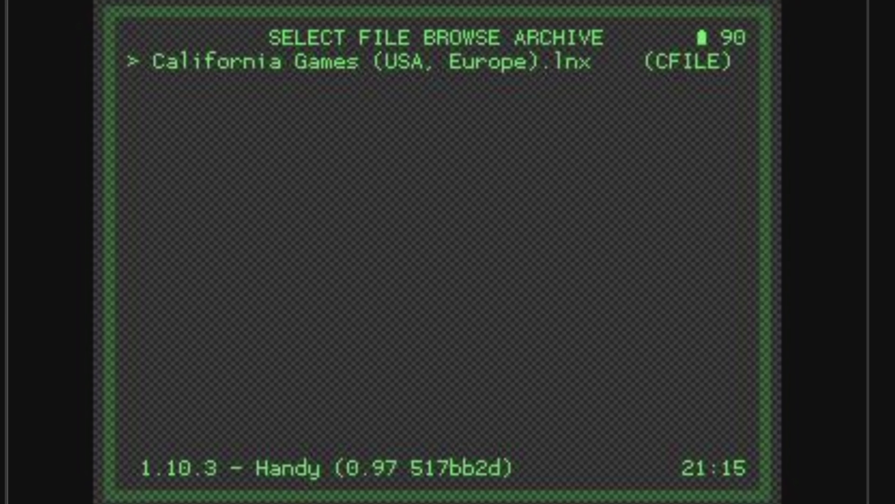
{"action": "key", "text": "Return"}
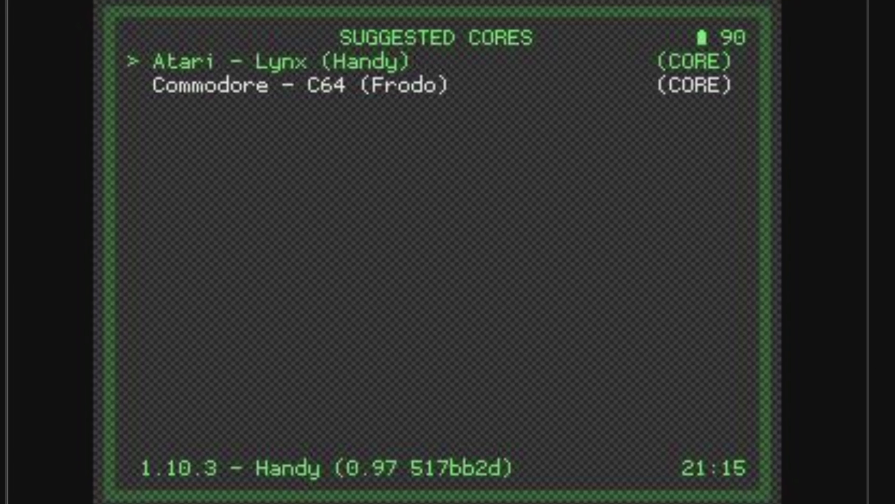
{"action": "key", "text": "Return"}
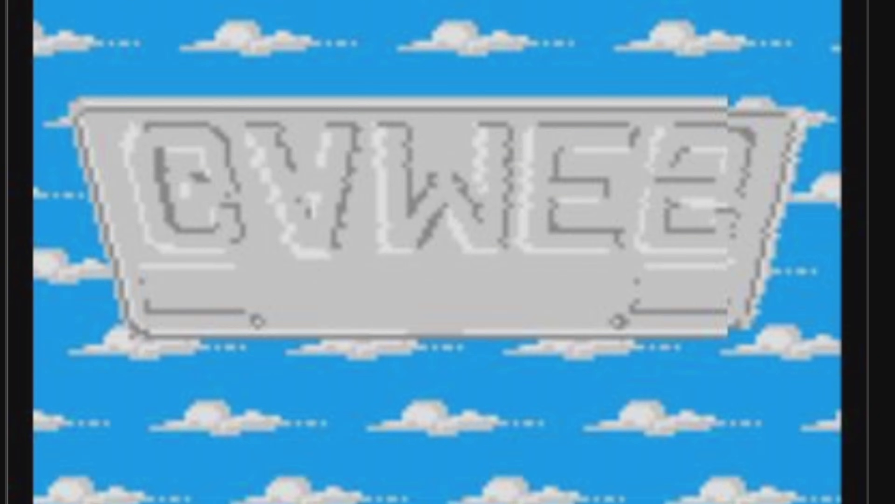